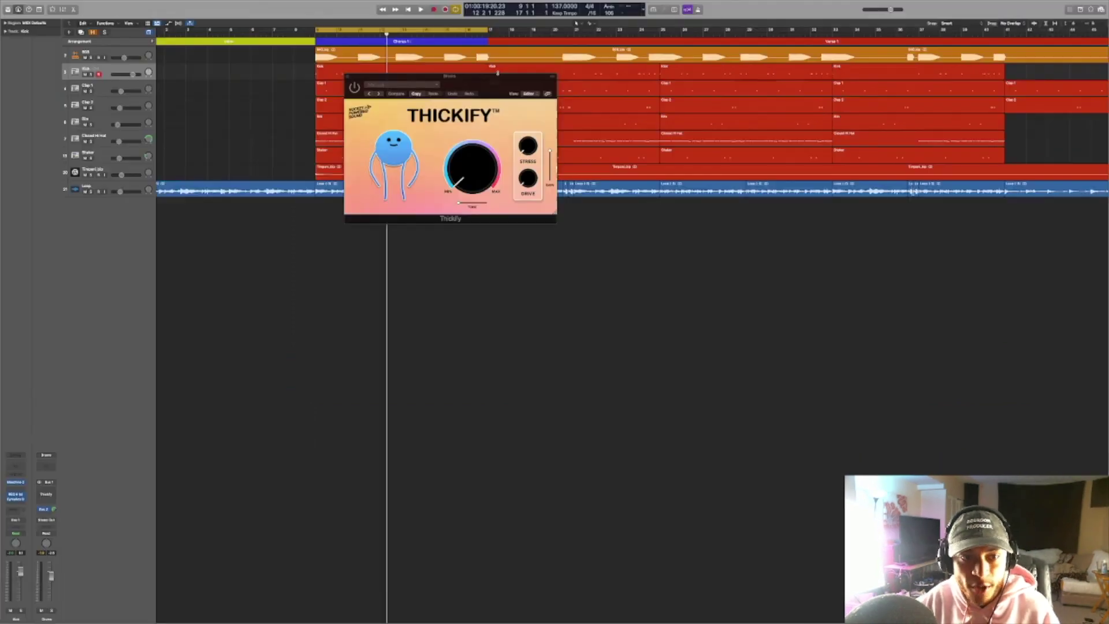
# - Nudge the Thickify window aside, solo the Drums bus and play from bar 9
pyautogui.moveTo(407, 24); pyautogui.dragTo(439, 18)
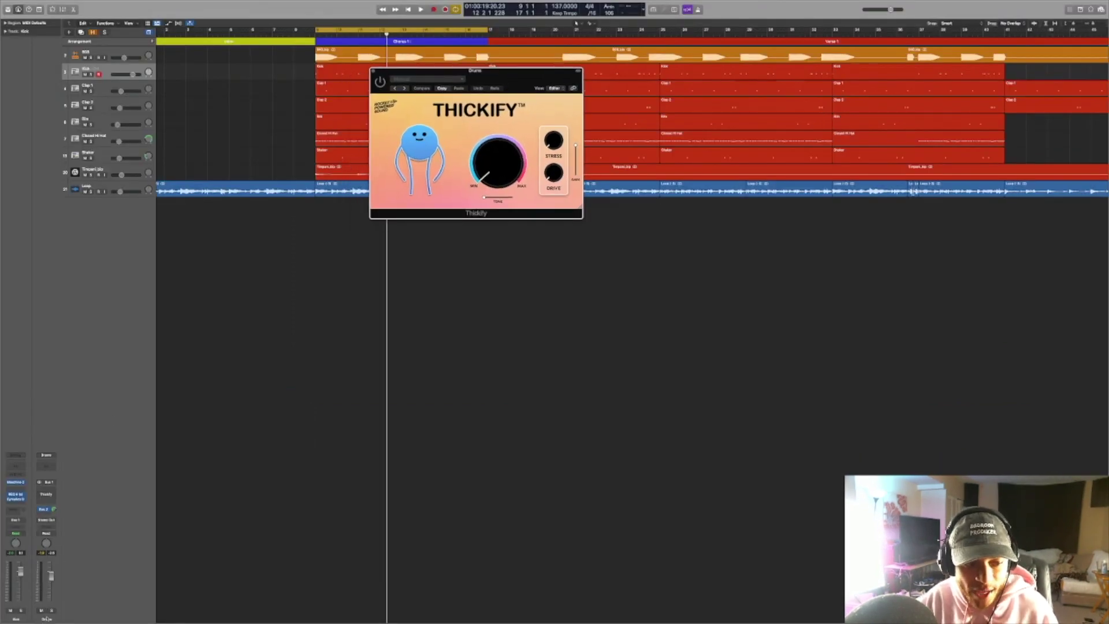
pyautogui.click(51, 611)
pyautogui.press('space')
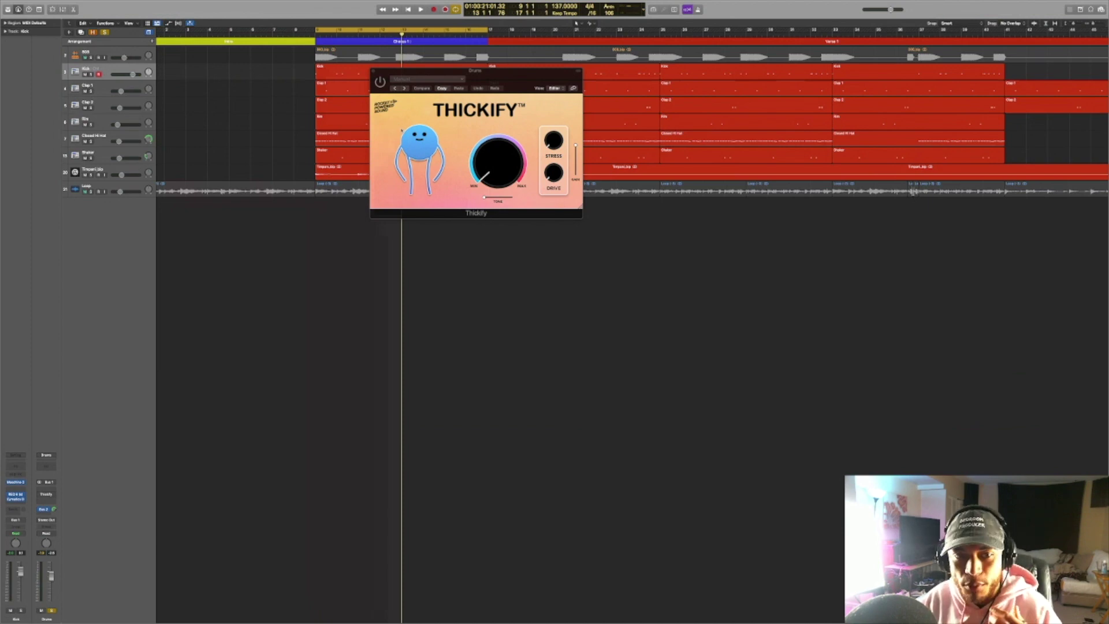
# - Sweep the main Thickify knob down and up during playback, leaving it near maximum
pyautogui.click(380, 82)
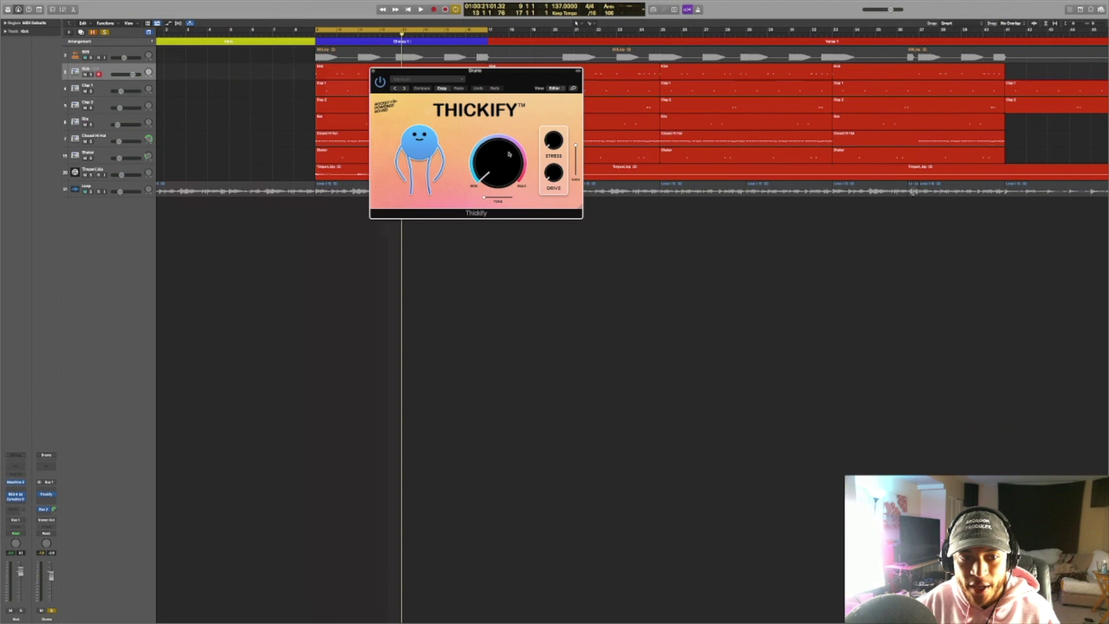
pyautogui.moveTo(505, 171); pyautogui.dragTo(500, 191)
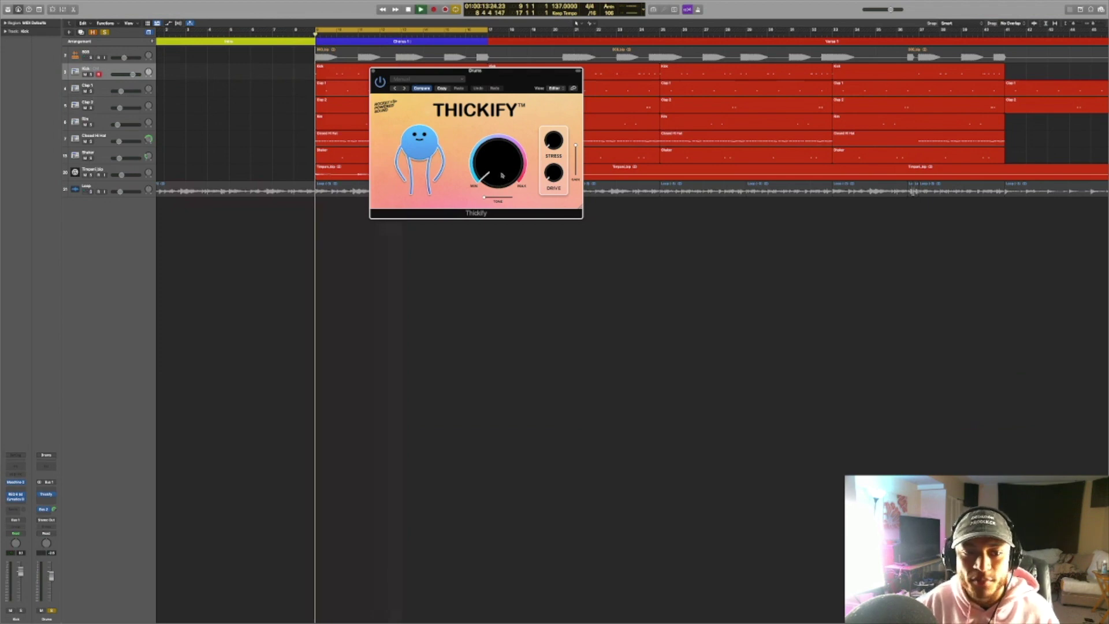
pyautogui.press('space')
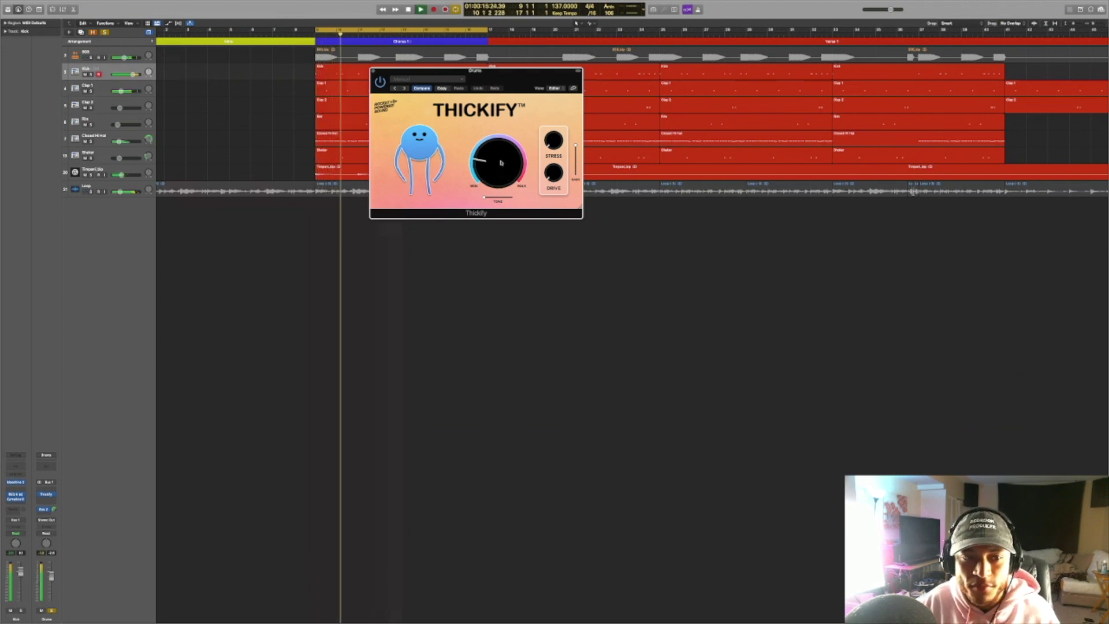
pyautogui.moveTo(502, 177)
pyautogui.mouseDown()
pyautogui.moveTo(501, 136)
pyautogui.moveTo(503, 164)
pyautogui.mouseUp()
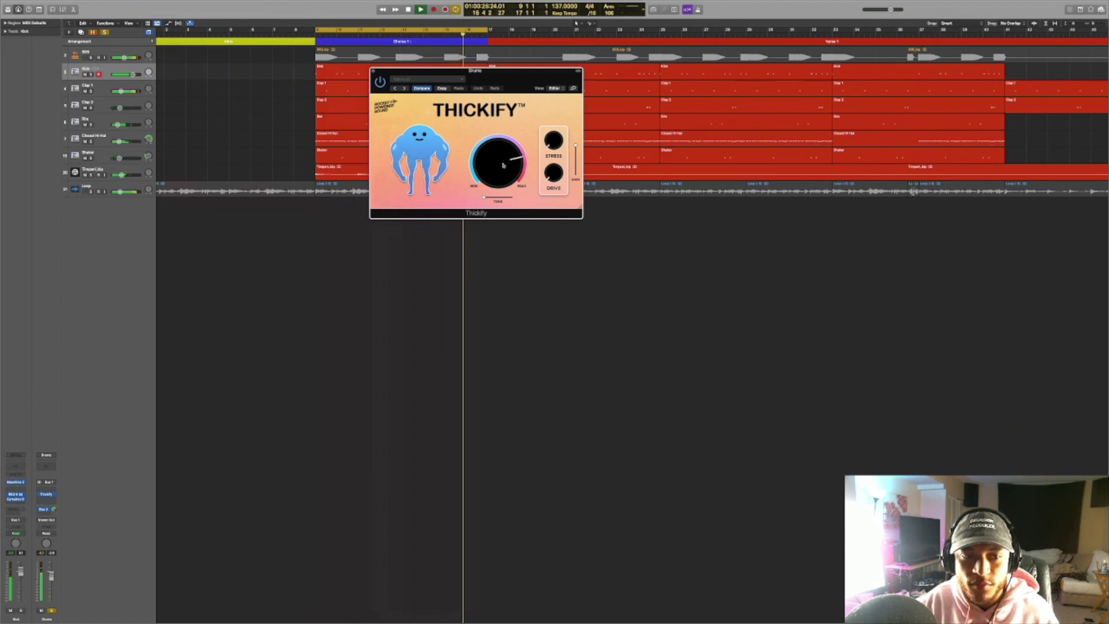
pyautogui.press('space')
pyautogui.moveTo(503, 165)
pyautogui.mouseDown()
pyautogui.moveTo(503, 152)
pyautogui.moveTo(503, 174)
pyautogui.mouseUp()
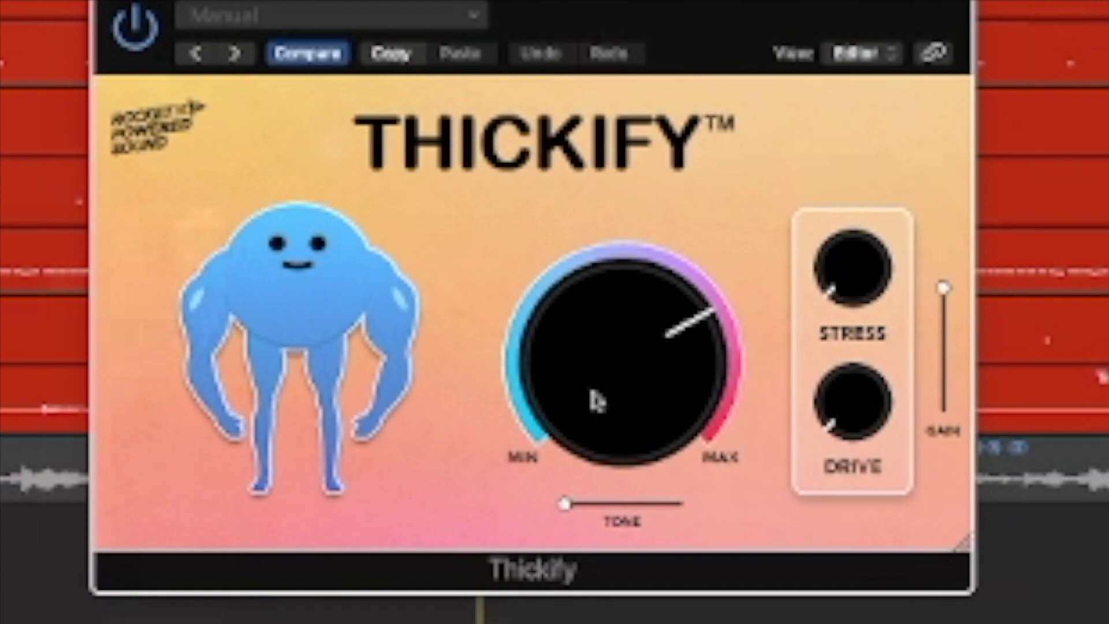
pyautogui.moveTo(595, 396); pyautogui.dragTo(618, 329)
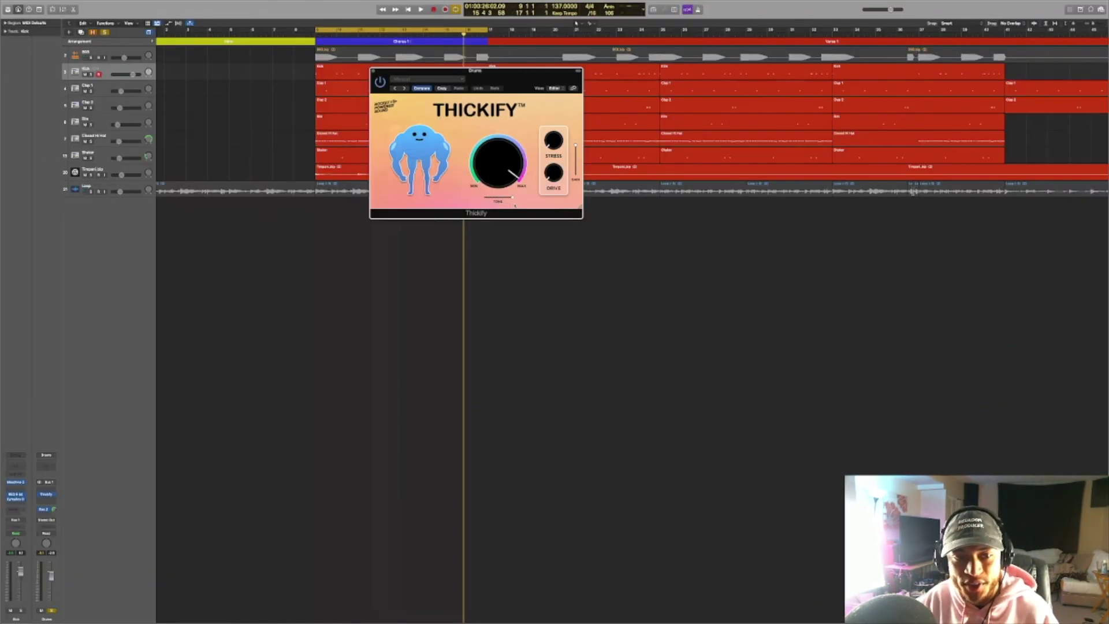
# - Back the main Thickify amount off to two o'clock and raise Tone while the drums play
pyautogui.moveTo(501, 166); pyautogui.dragTo(501, 181)
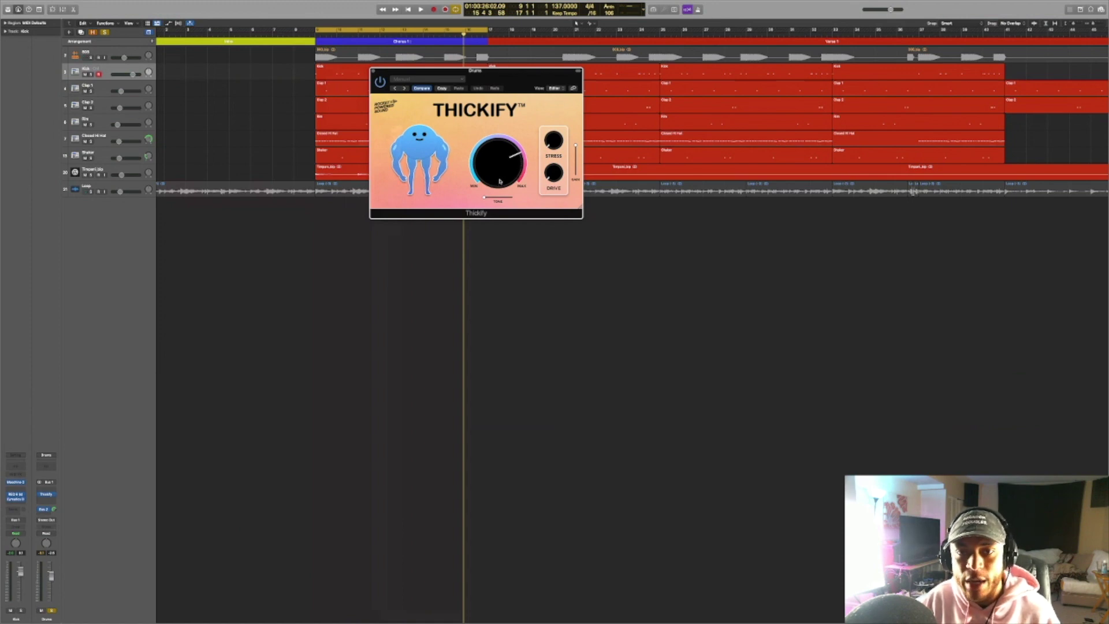
pyautogui.press('space')
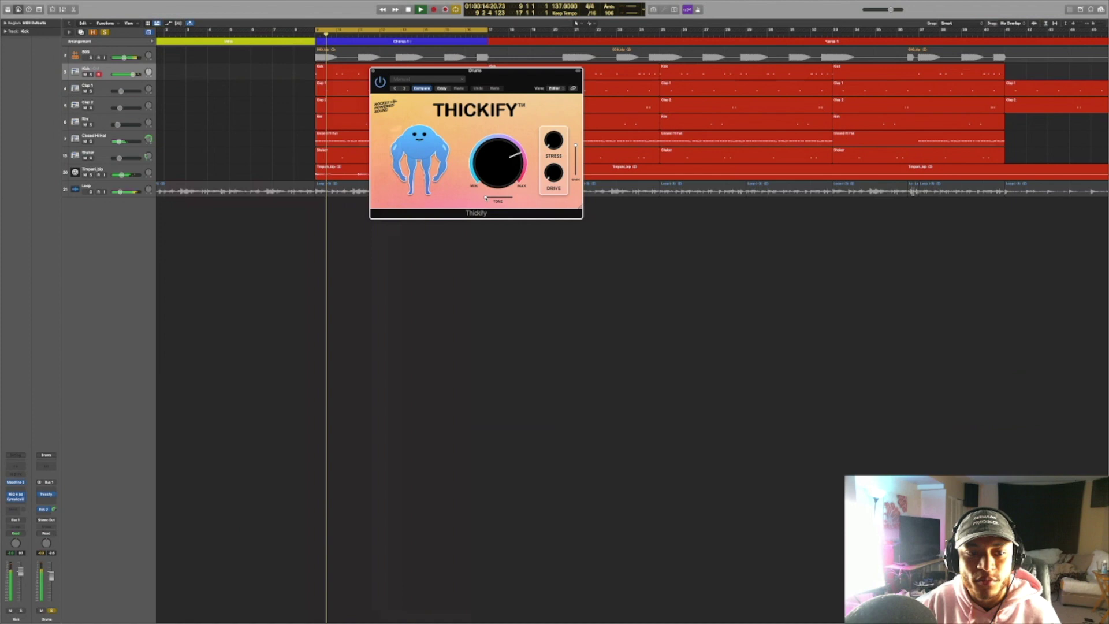
pyautogui.moveTo(491, 202)
pyautogui.mouseDown()
pyautogui.moveTo(511, 210)
pyautogui.moveTo(494, 212)
pyautogui.mouseUp()
pyautogui.press('space')
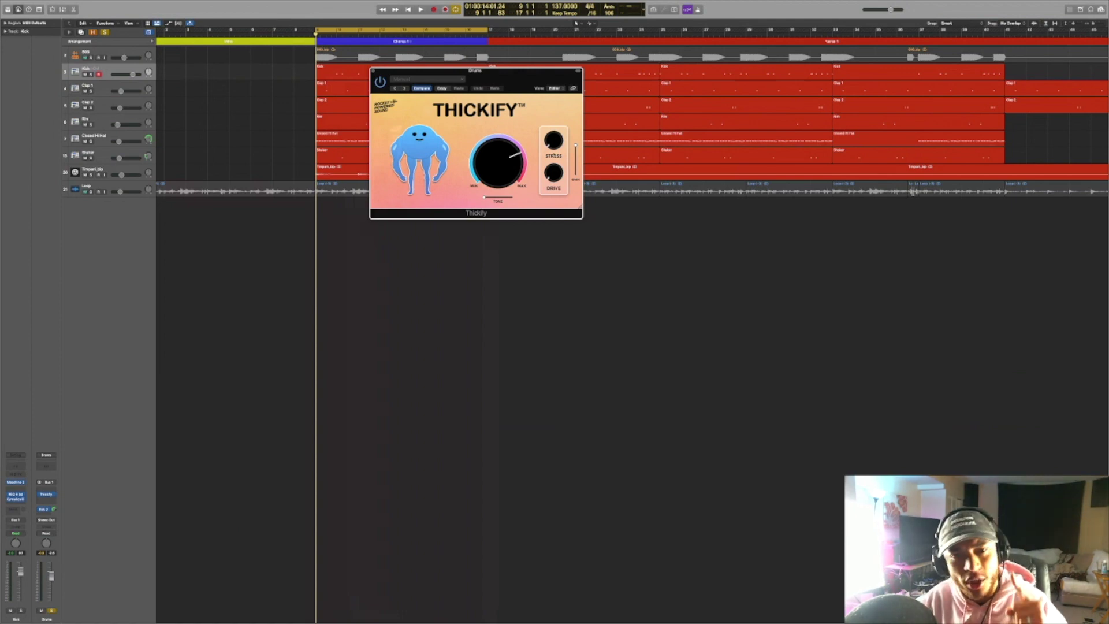
# - Play the soloed drums and adjust the Thickify Stress knob
pyautogui.press('space')
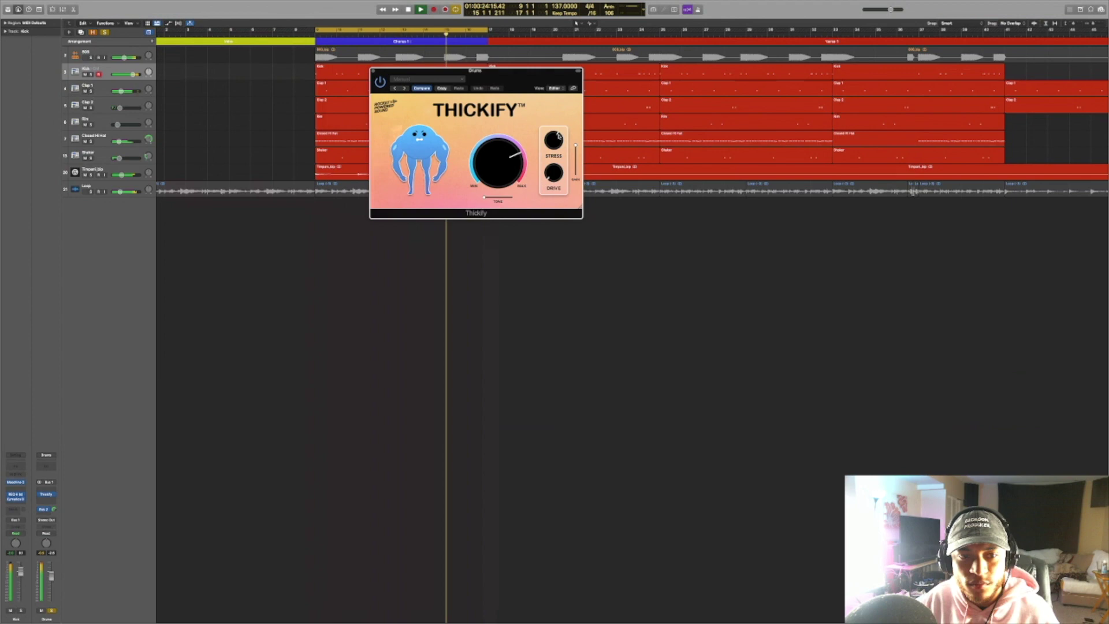
pyautogui.moveTo(555, 139); pyautogui.dragTo(557, 147)
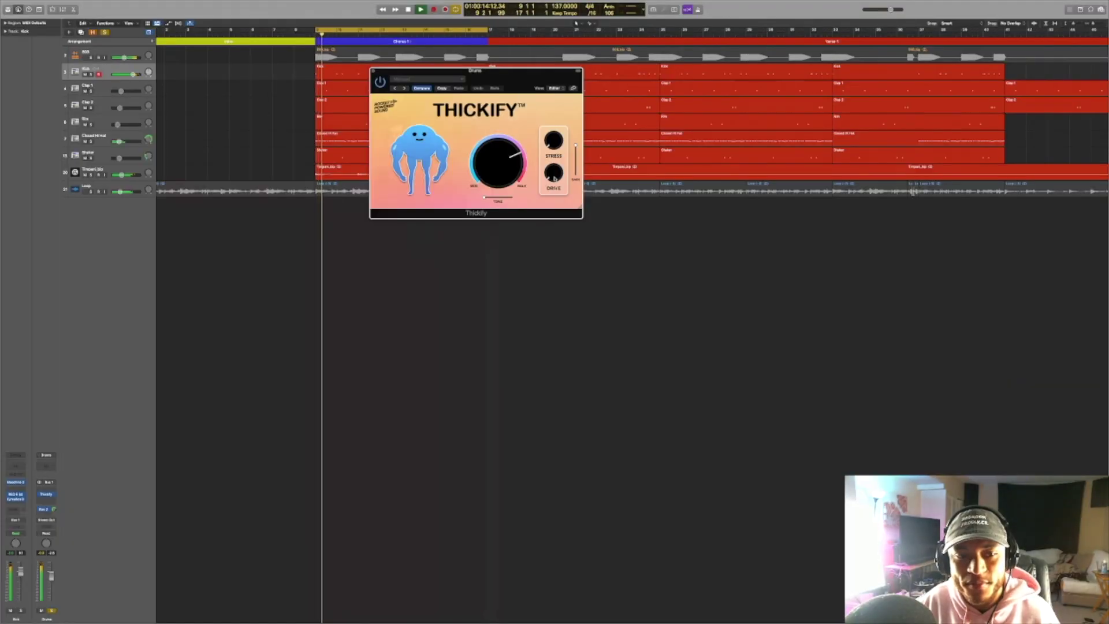
# - Raise the Drive knob from minimum, then fine-tune its amount
pyautogui.moveTo(554, 178); pyautogui.dragTo(556, 166)
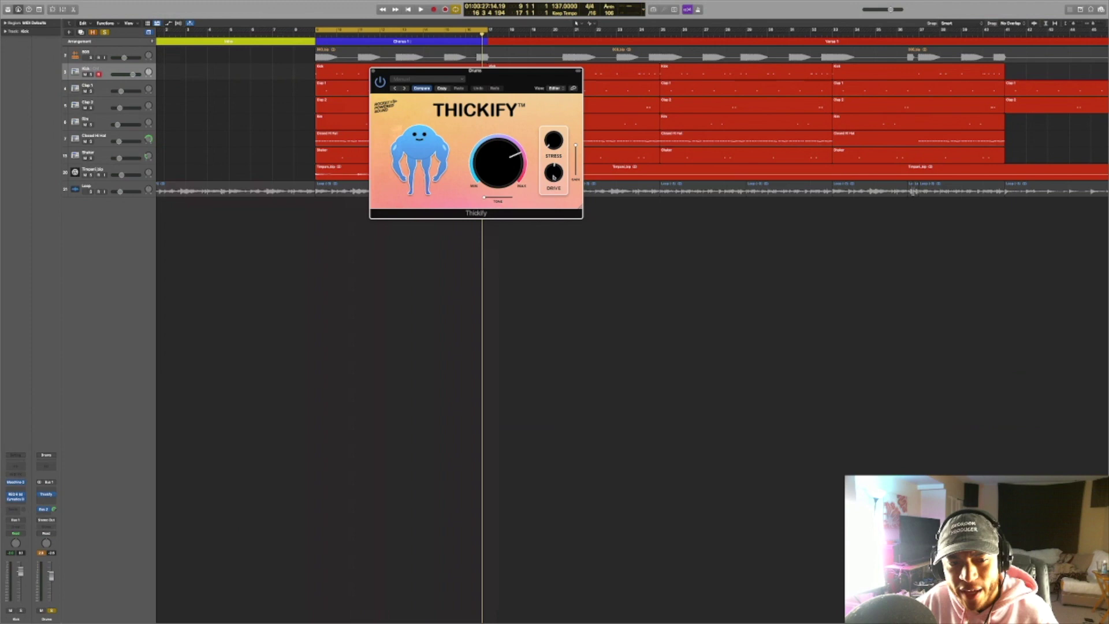
pyautogui.moveTo(553, 177); pyautogui.dragTo(553, 171)
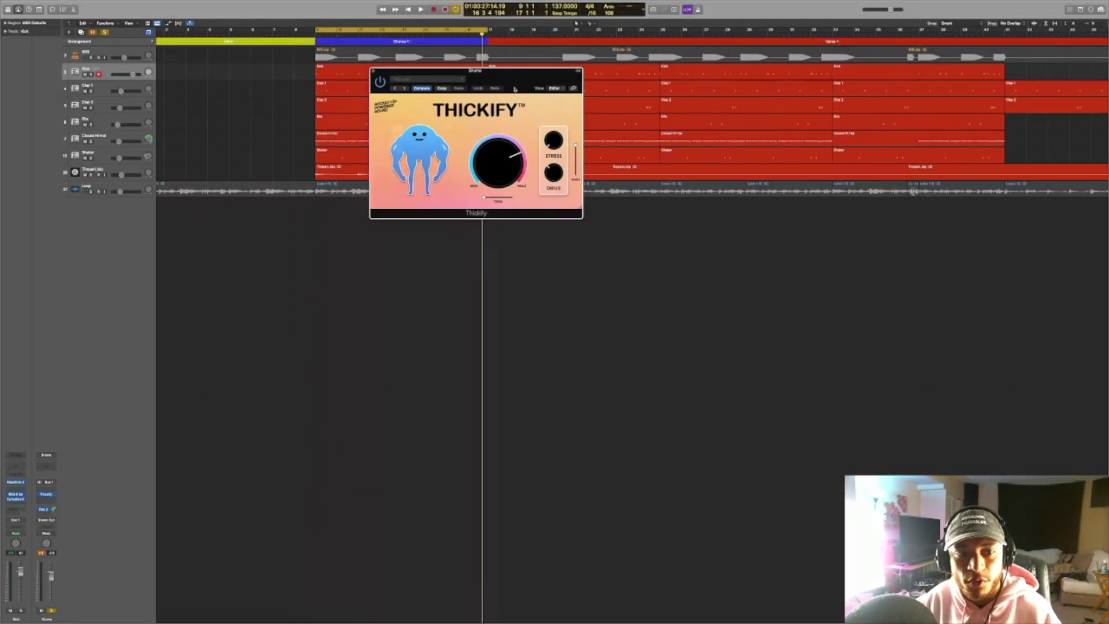
# - Move the Thickify window aside and set the main knob around two o'clock
pyautogui.moveTo(515, 88); pyautogui.dragTo(527, 92)
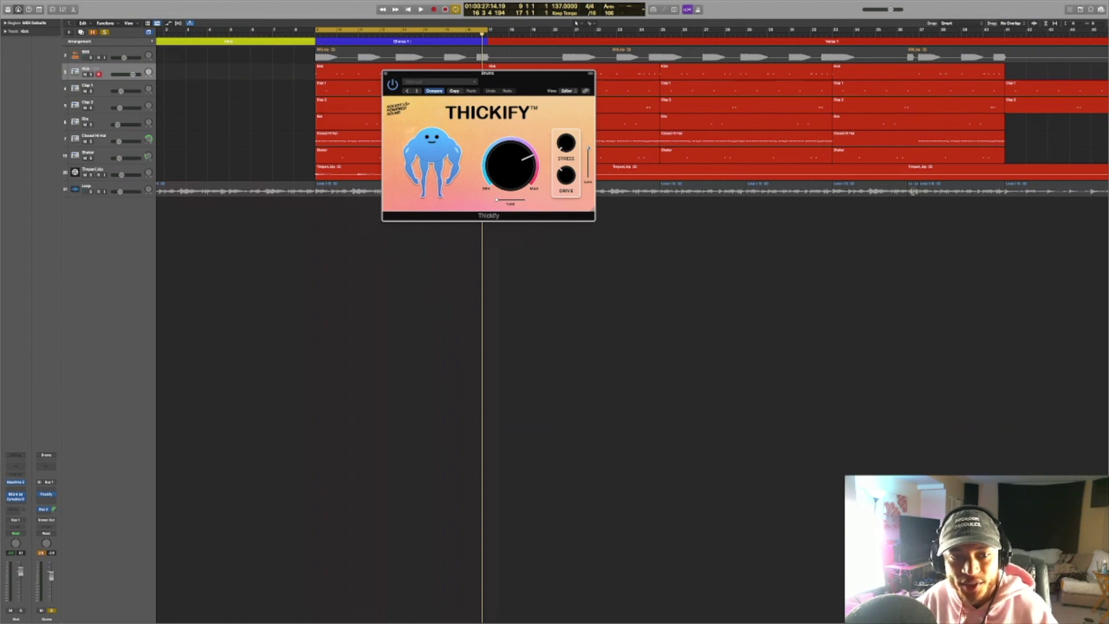
pyautogui.moveTo(520, 165)
pyautogui.mouseDown()
pyautogui.moveTo(519, 183)
pyautogui.moveTo(522, 167)
pyautogui.mouseUp()
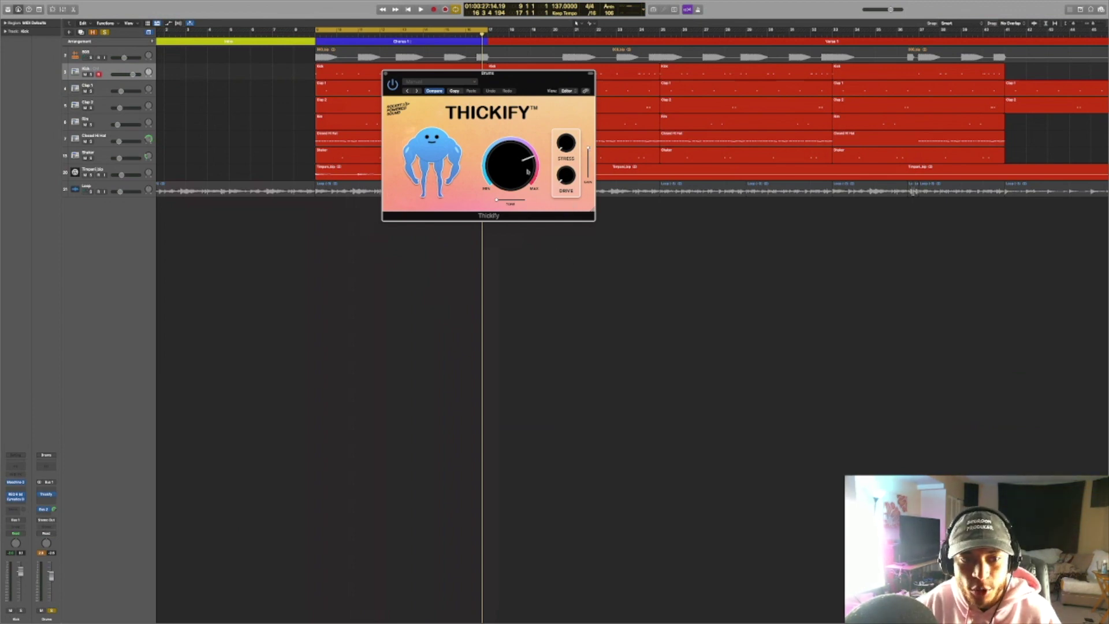
# - Drop the main Thickify amount to minimum, then raise it toward maximum during playback
pyautogui.moveTo(528, 172); pyautogui.dragTo(525, 182)
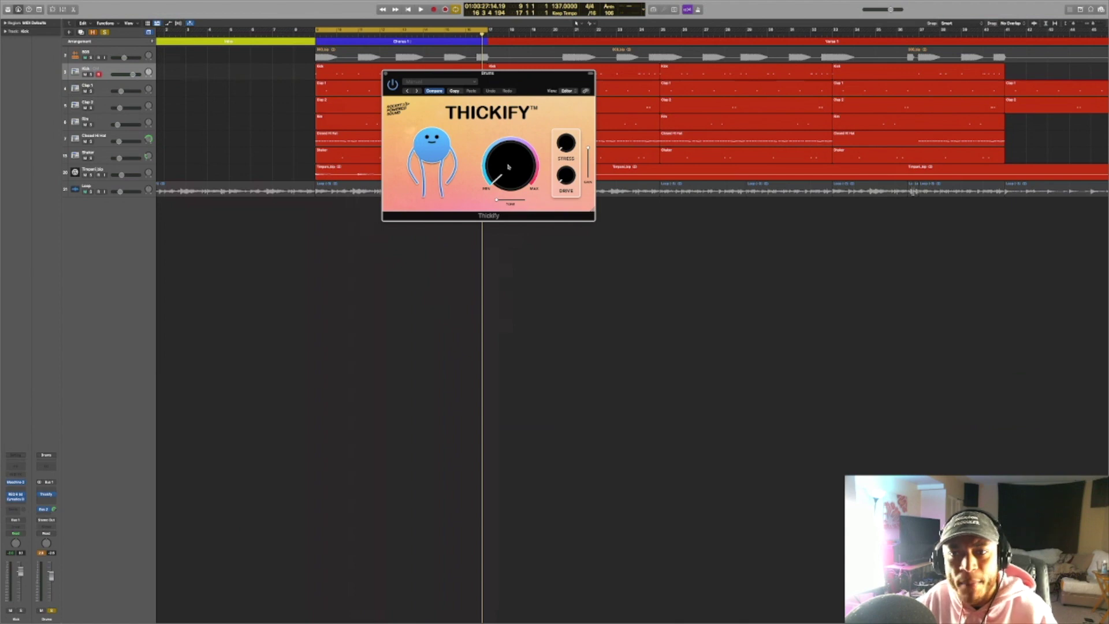
pyautogui.press('space')
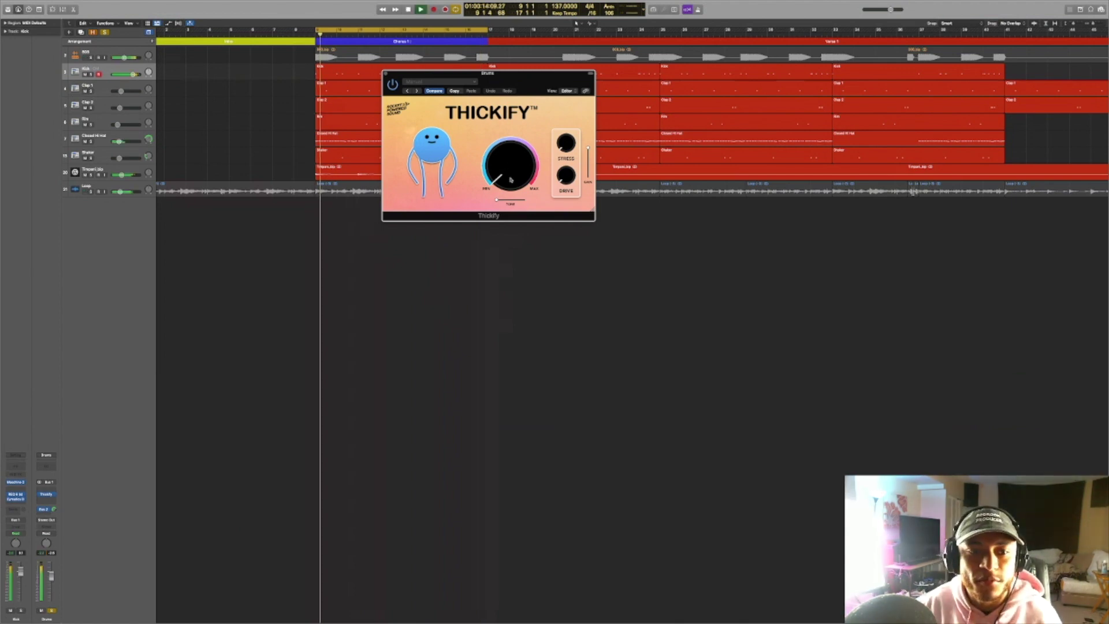
pyautogui.moveTo(508, 167); pyautogui.dragTo(565, 148)
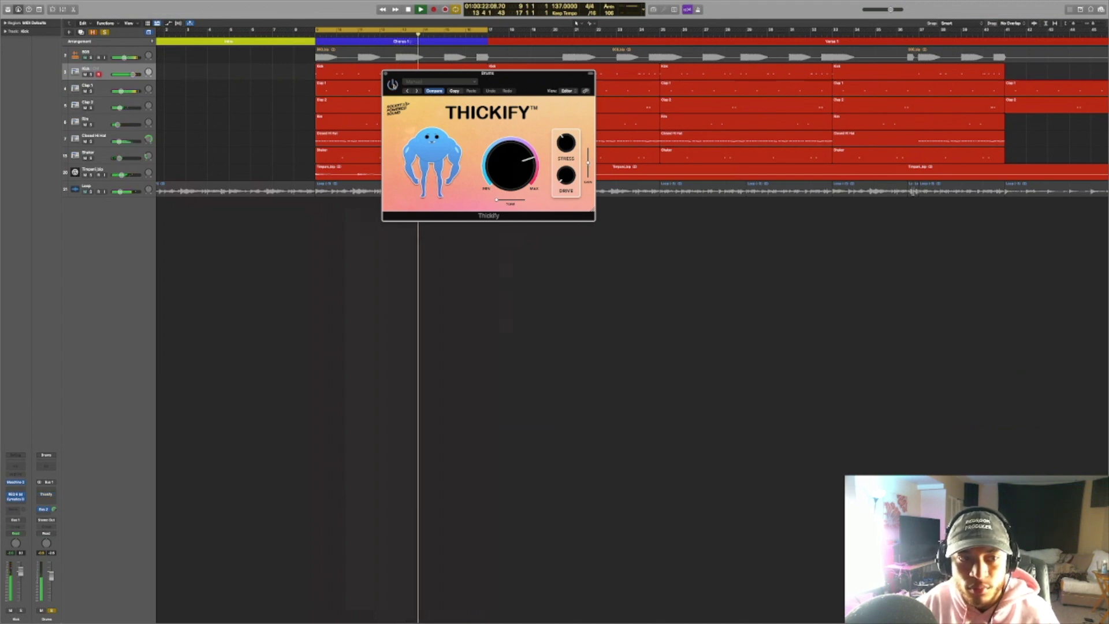
# - Re-enable Thickify on the drums with its power button and stop playback
pyautogui.click(392, 84)
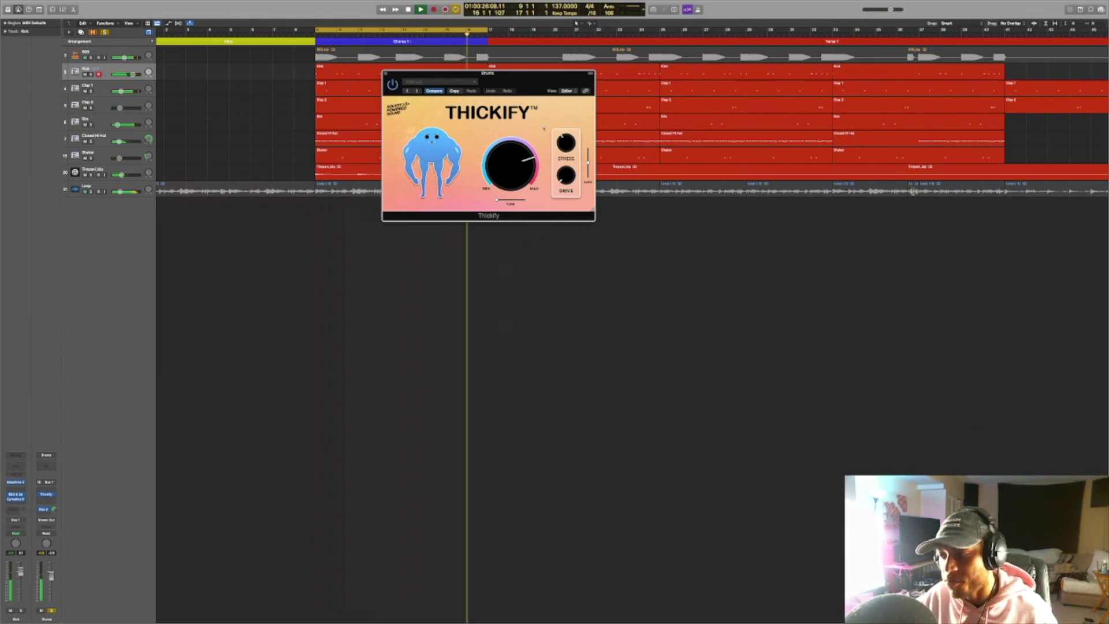
pyautogui.press('space')
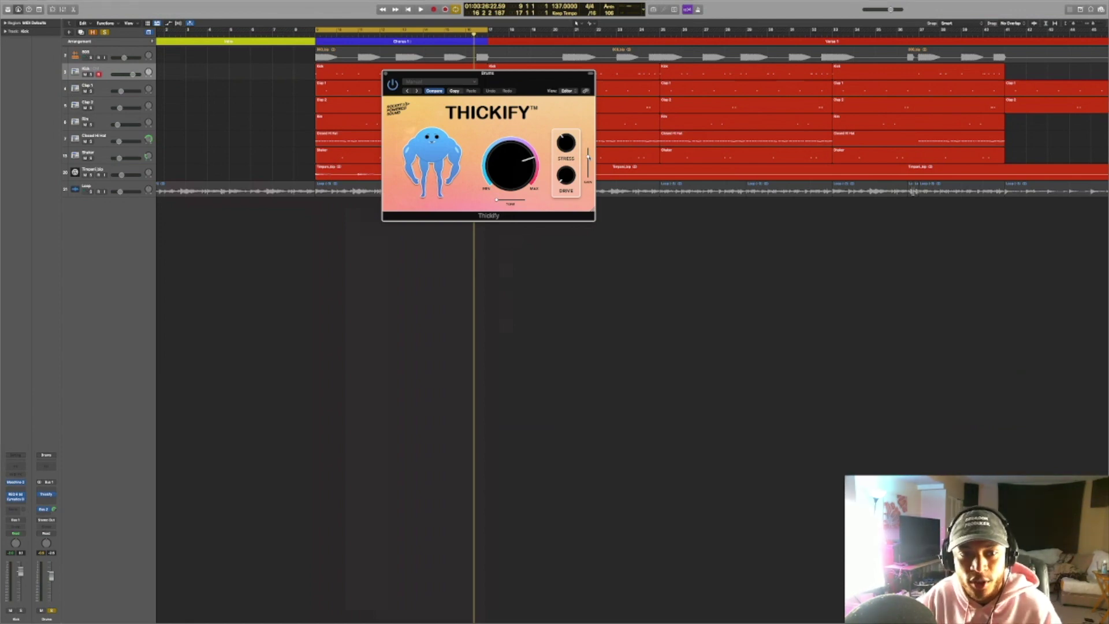
pyautogui.moveTo(528, 83)
pyautogui.mouseDown()
pyautogui.moveTo(555, 93)
pyautogui.moveTo(509, 89)
pyautogui.moveTo(537, 85)
pyautogui.mouseUp()
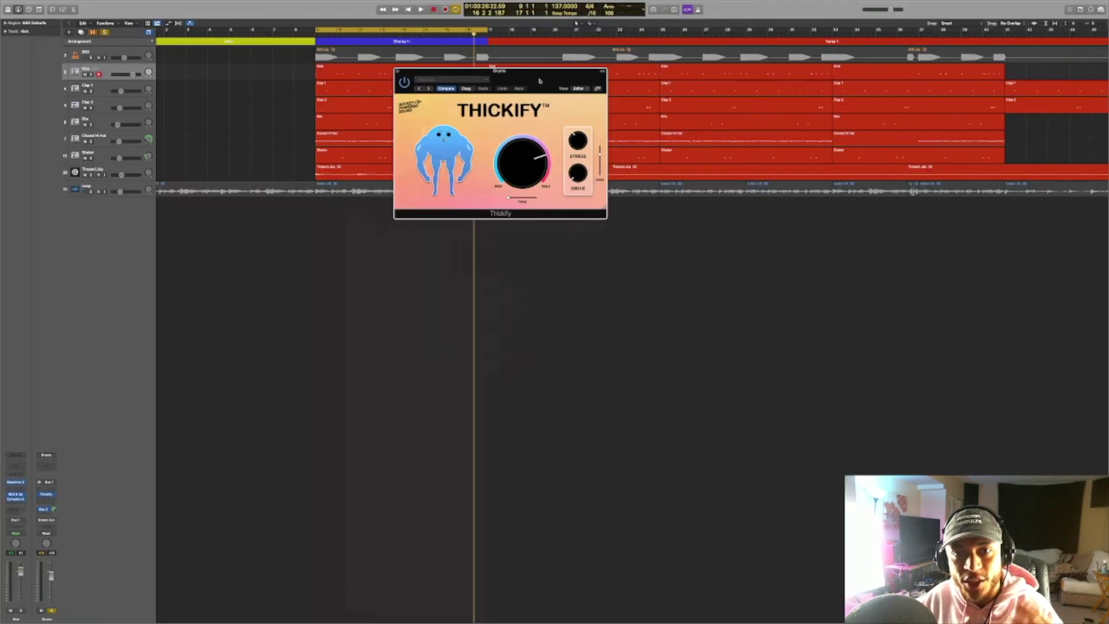
pyautogui.moveTo(539, 81); pyautogui.dragTo(524, 112)
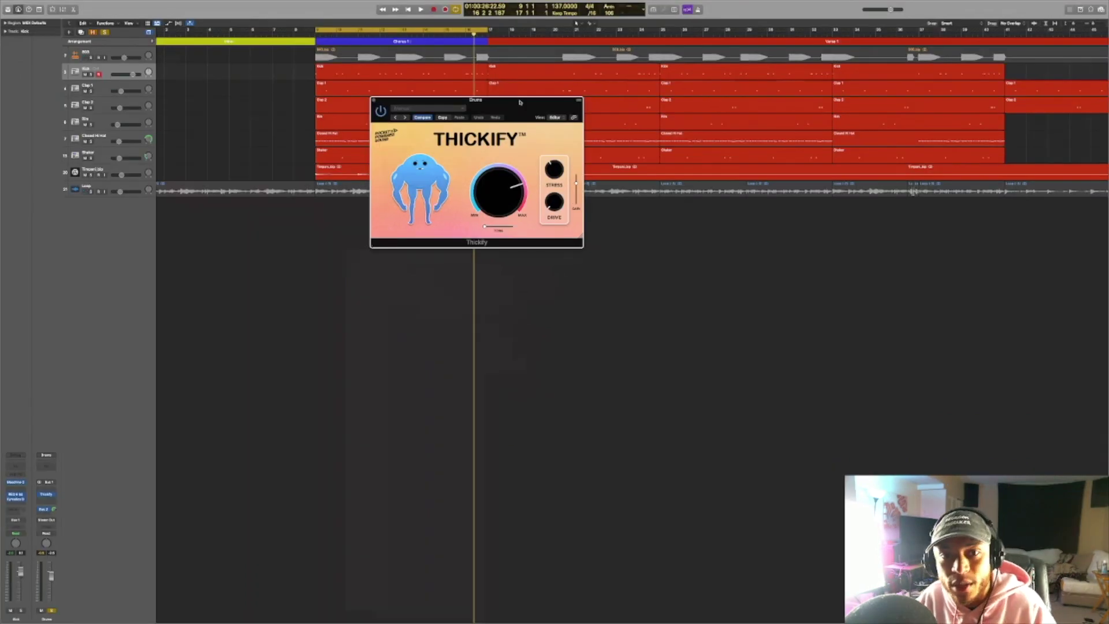
pyautogui.moveTo(520, 102); pyautogui.dragTo(538, 76)
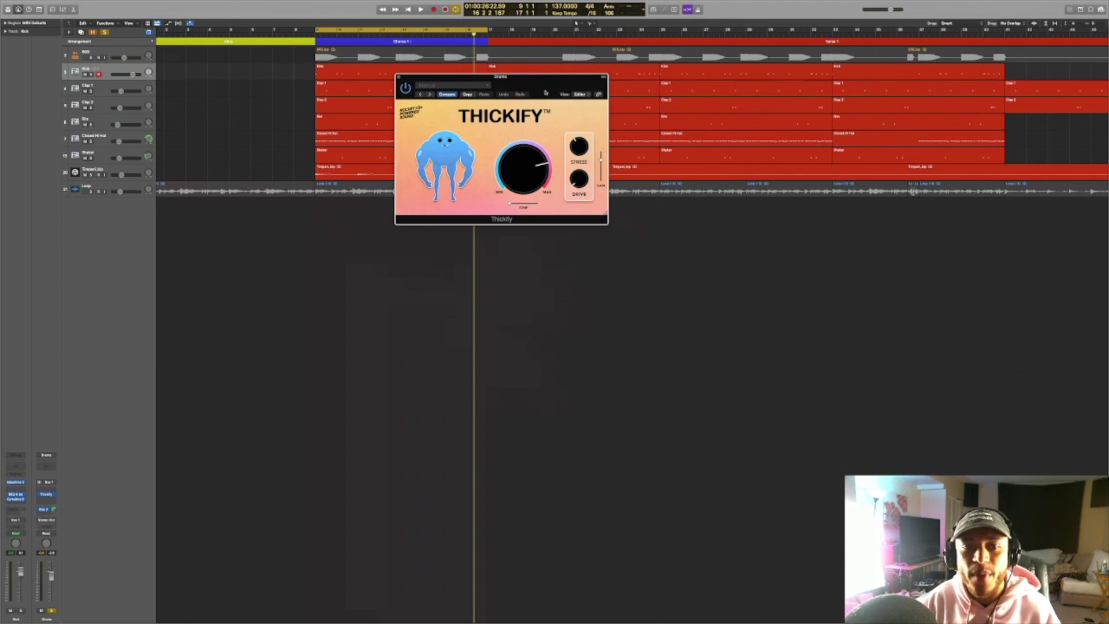
pyautogui.moveTo(546, 93); pyautogui.dragTo(561, 93)
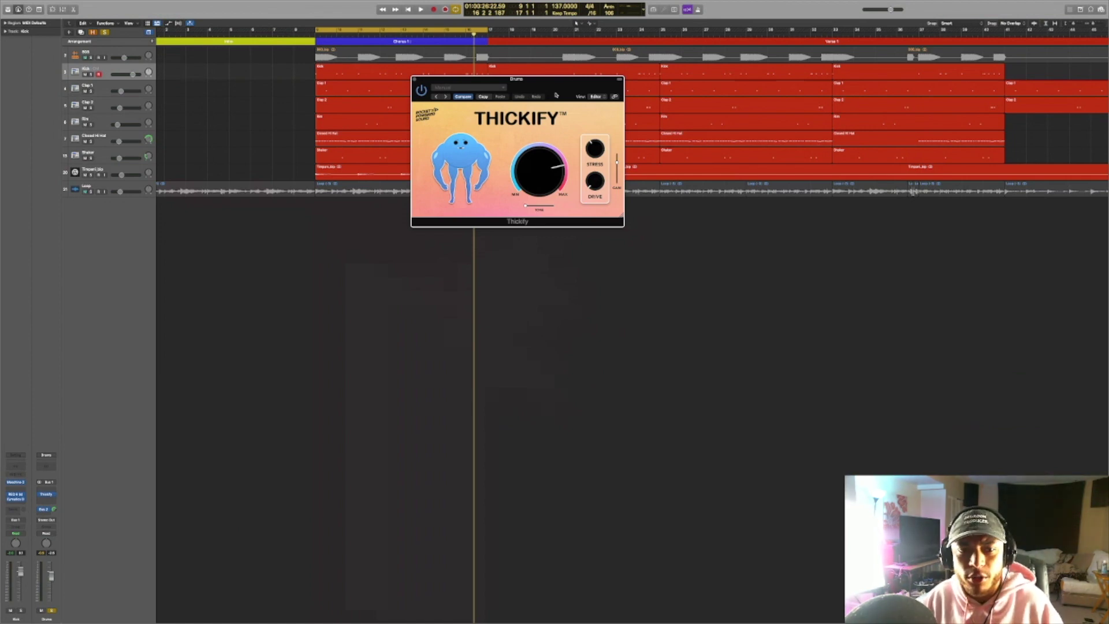
pyautogui.moveTo(556, 95); pyautogui.dragTo(580, 91)
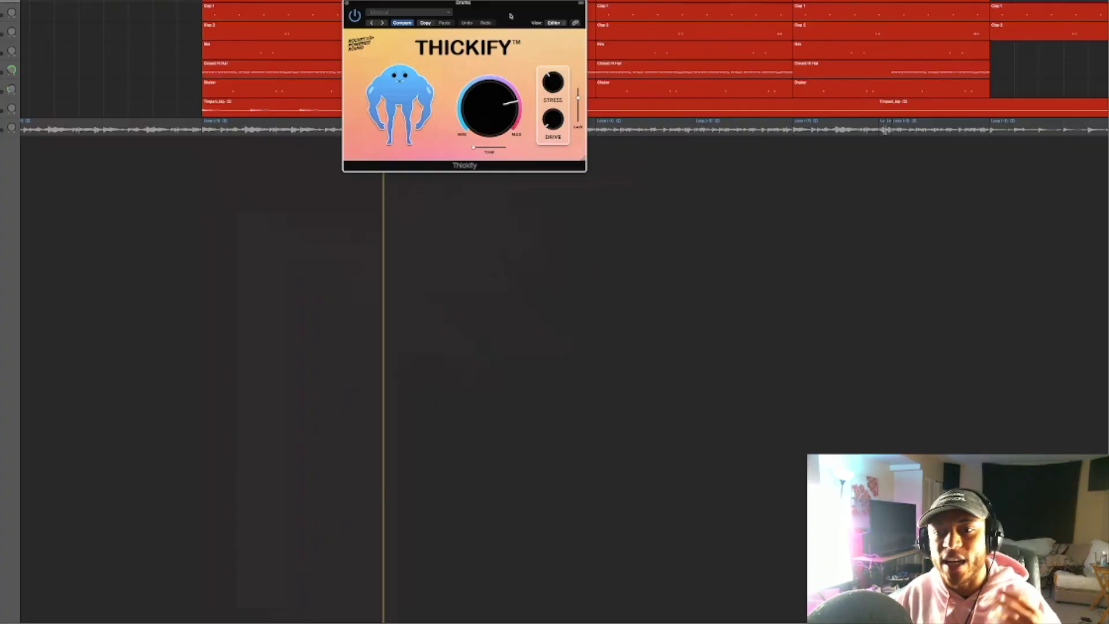
pyautogui.moveTo(511, 15)
pyautogui.mouseDown()
pyautogui.moveTo(574, 24)
pyautogui.moveTo(518, 14)
pyautogui.mouseUp()
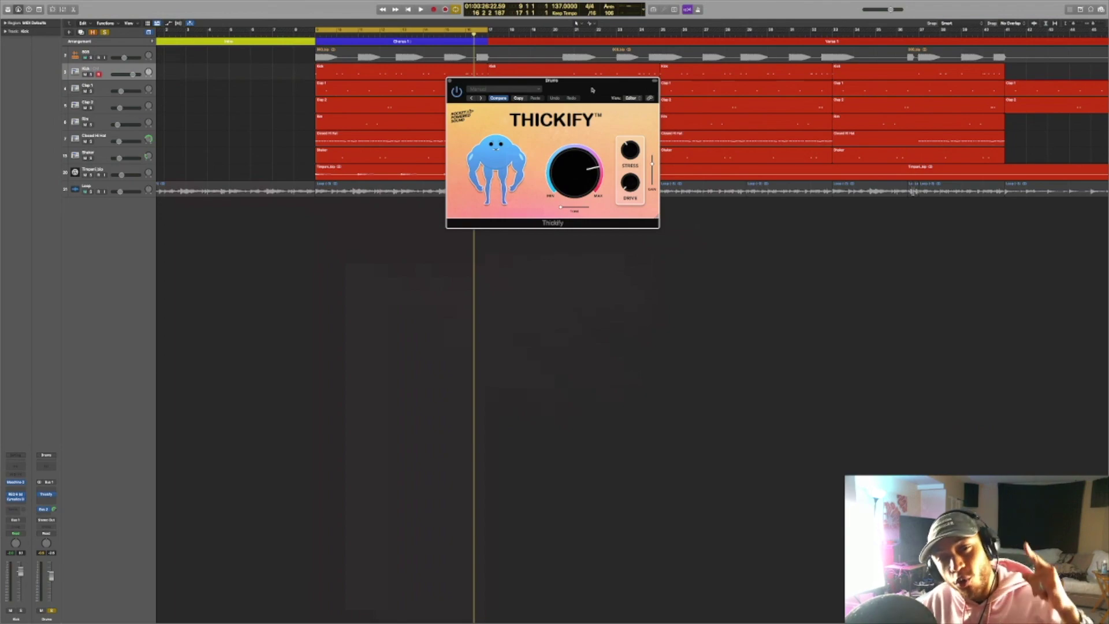